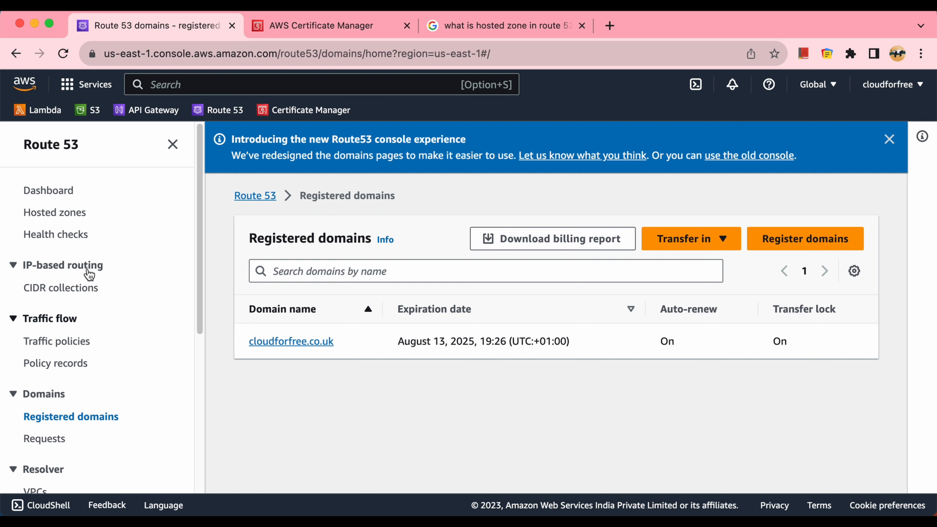
Step: Open the hosted zones list and read the definition of a Route 53 hosted zone in the open Google results
click(59, 218)
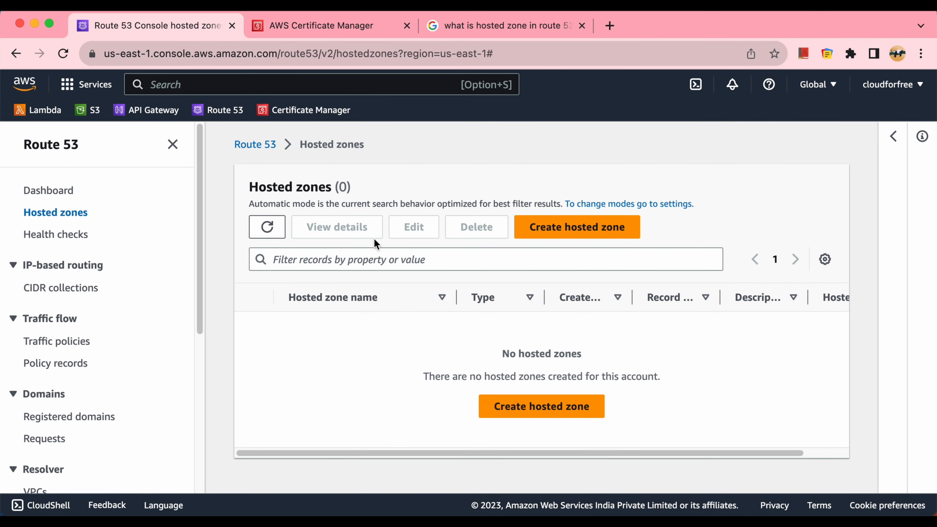
click(490, 30)
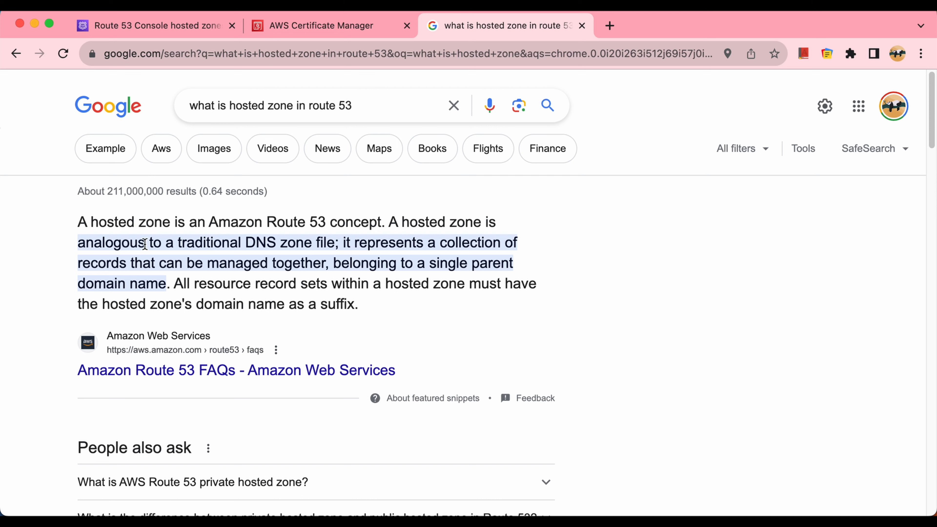
drag(147, 245, 335, 246)
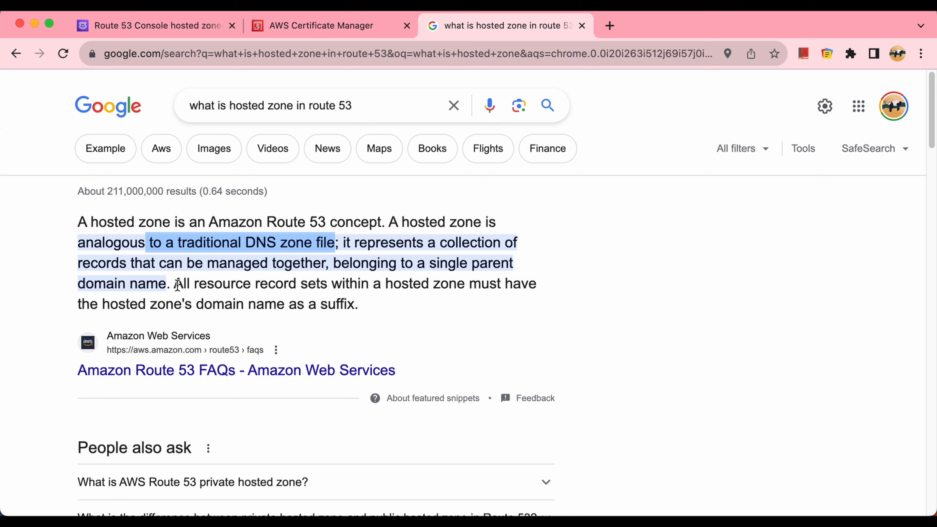
drag(176, 285, 329, 292)
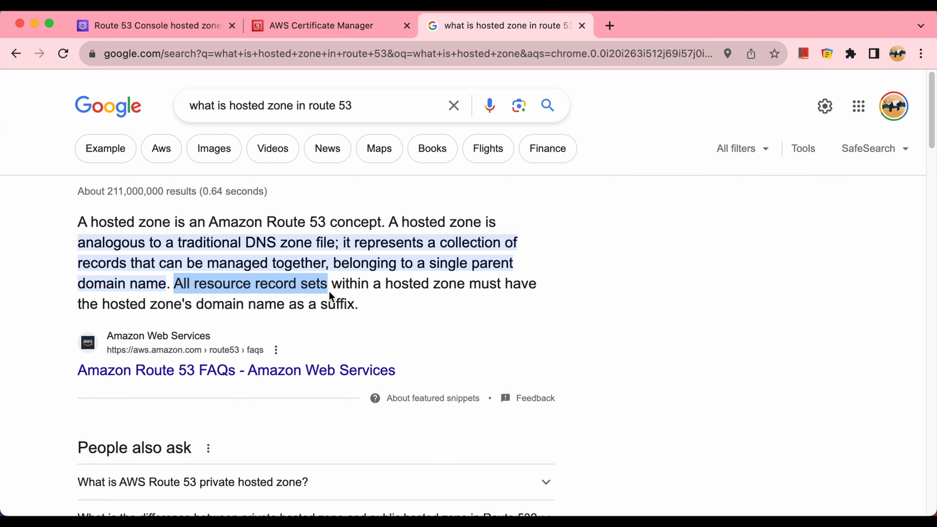
click(355, 287)
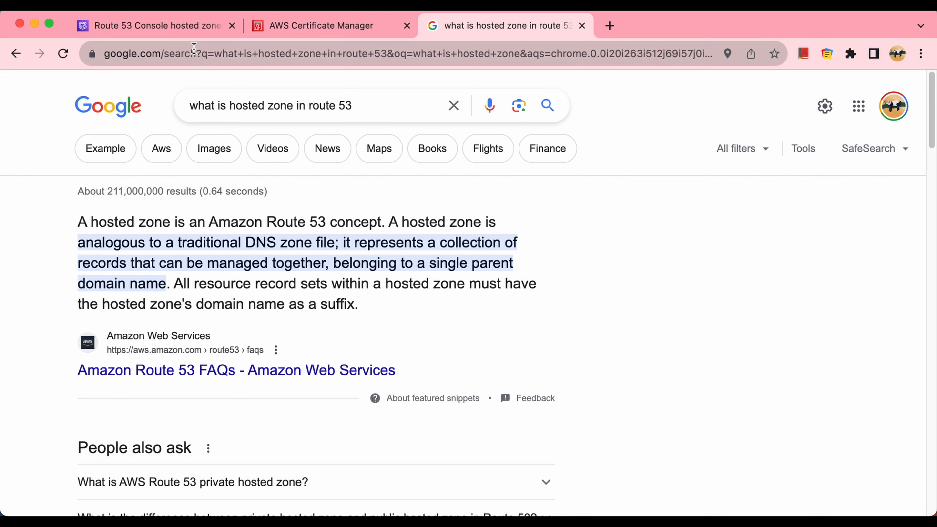
click(185, 27)
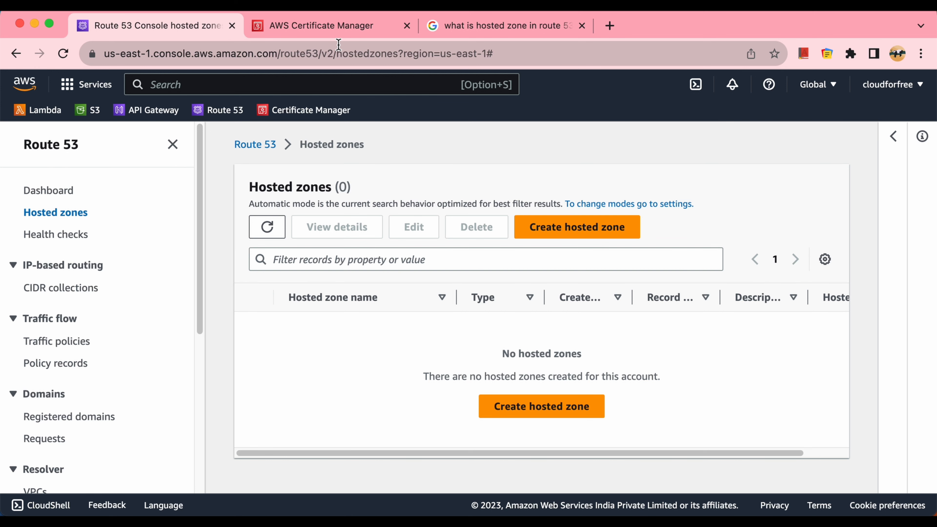
Step: Switch to Notes and add the example subdomain Data.cloudforfree.co.uk below the cloudforfree.co.uk heading
key(super+Tab)
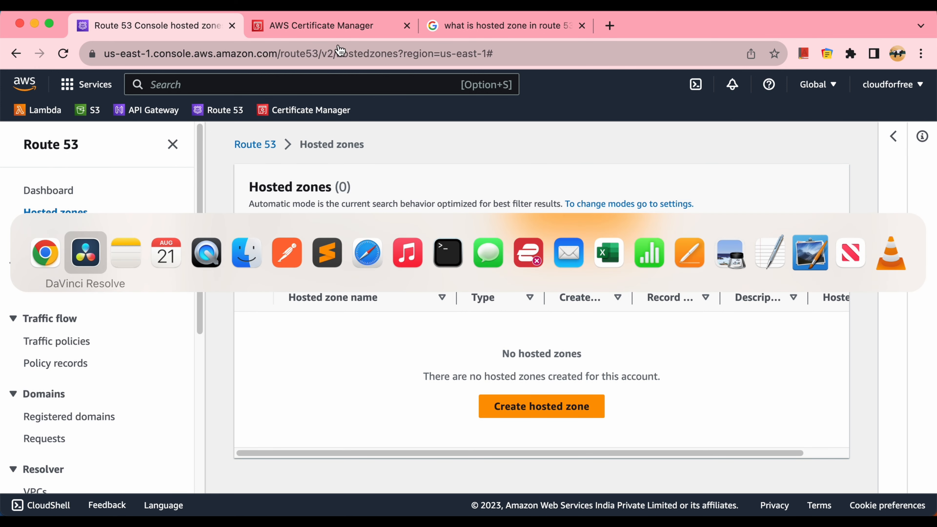
key(super+Tab)
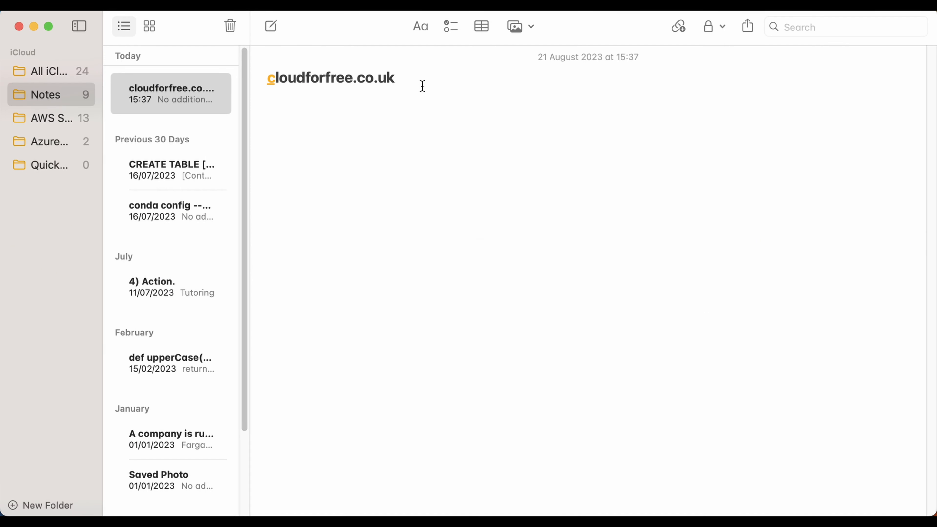
drag(403, 80, 266, 69)
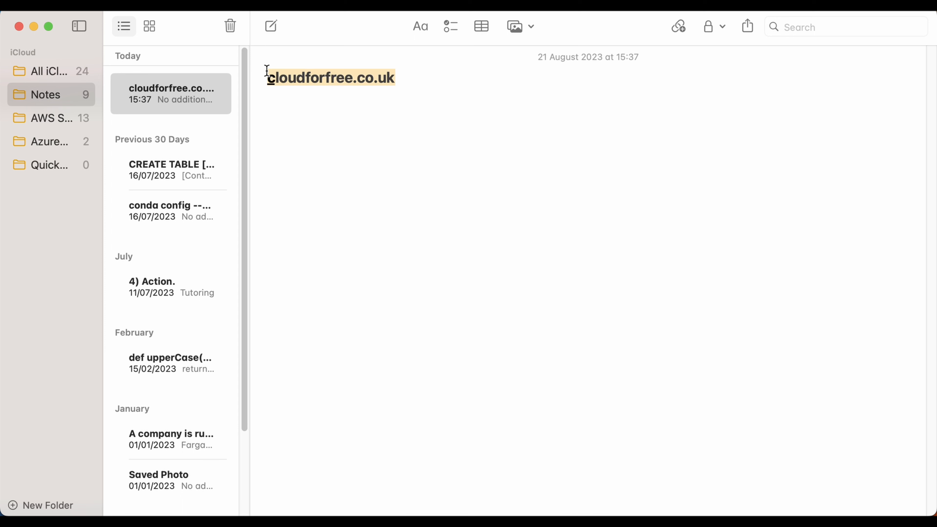
click(425, 79)
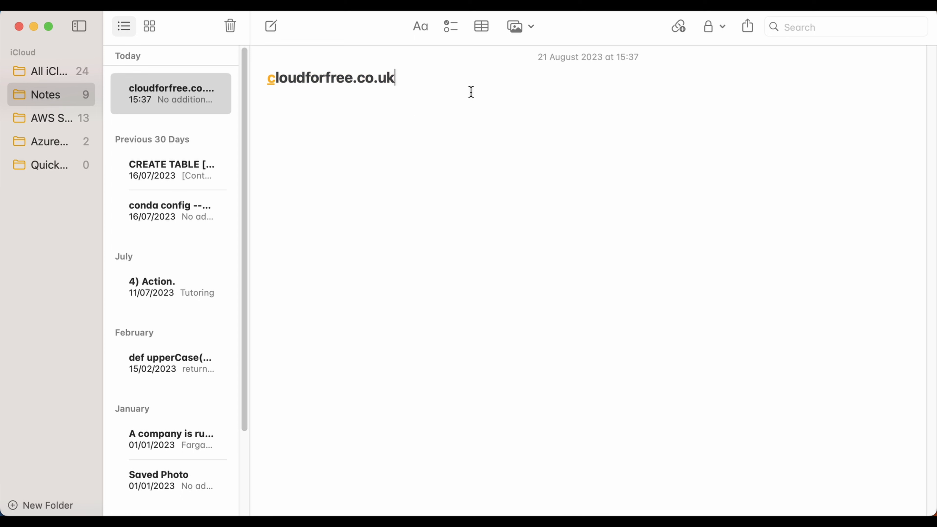
key(Return)
key(Return)
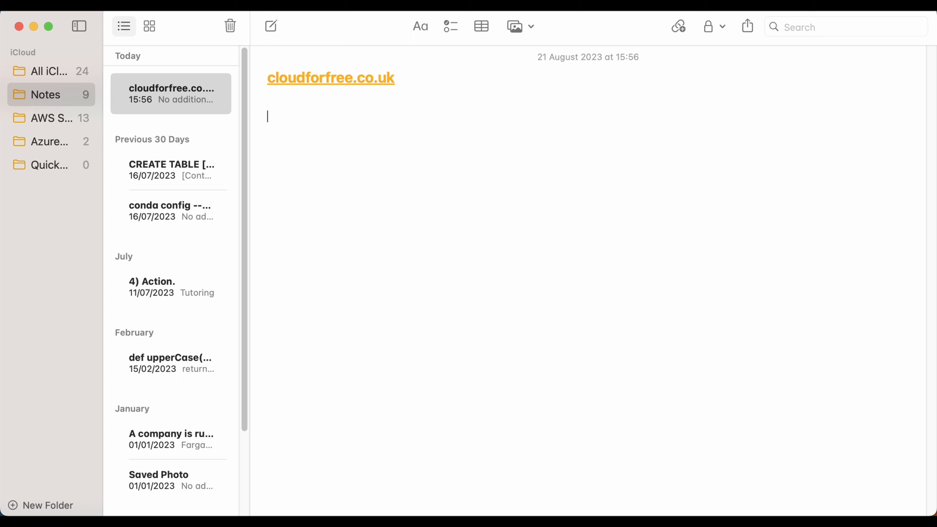
text(Data.)
text(co)
text(loud)
text(for)
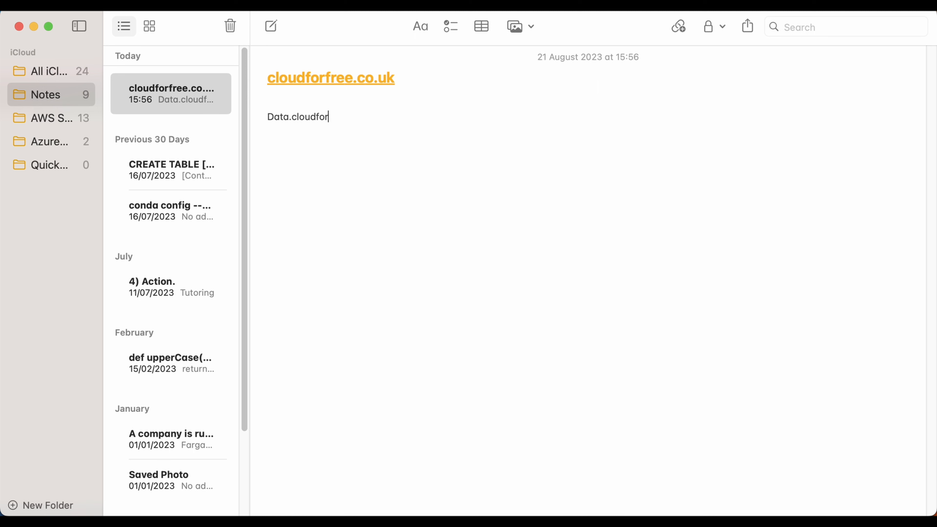
text(free.co.uk)
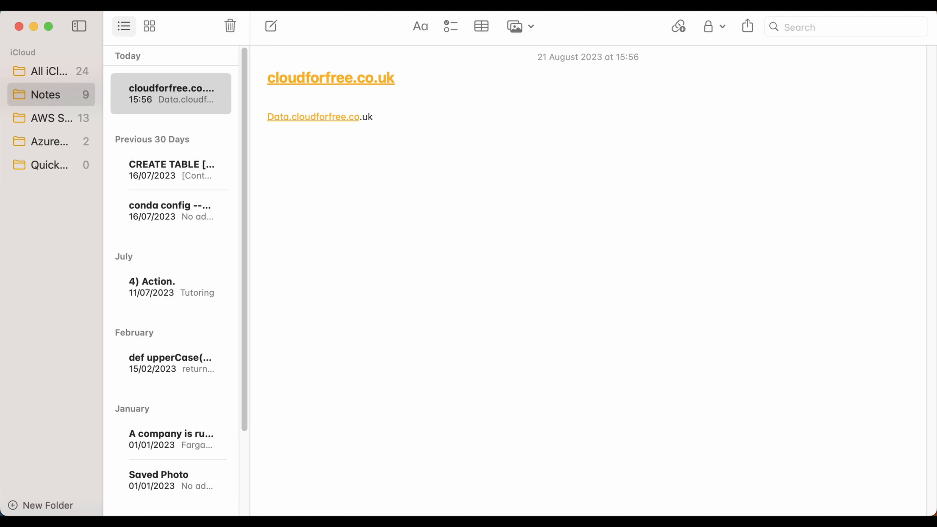
key(Return)
key(Return)
text(testdd)
key(BackSpace)
key(BackSpace)
key(BackSpace)
key(BackSpace)
key(BackSpace)
key(BackSpace)
Step: Add the example path address Cloudforfree.co.uk/testapi on the line below the subdomain
text(cloud)
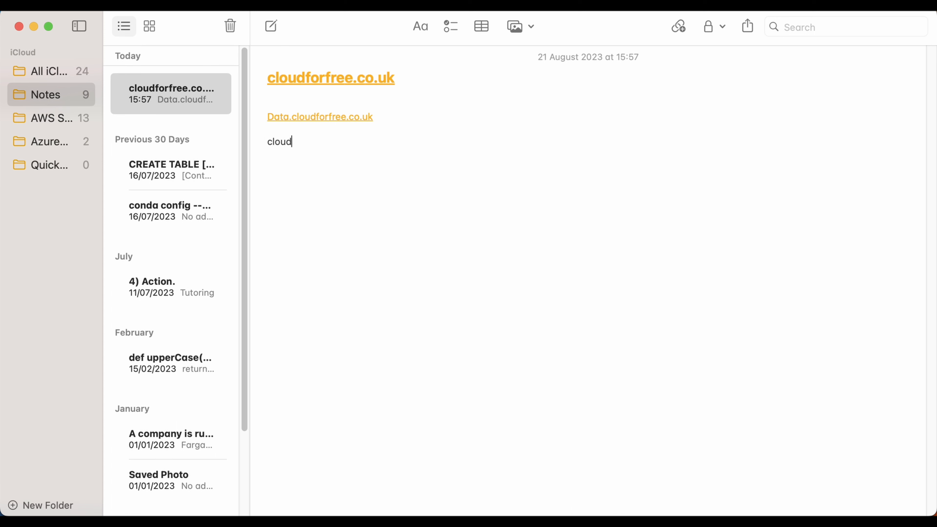
text(forfree.co.uk/)
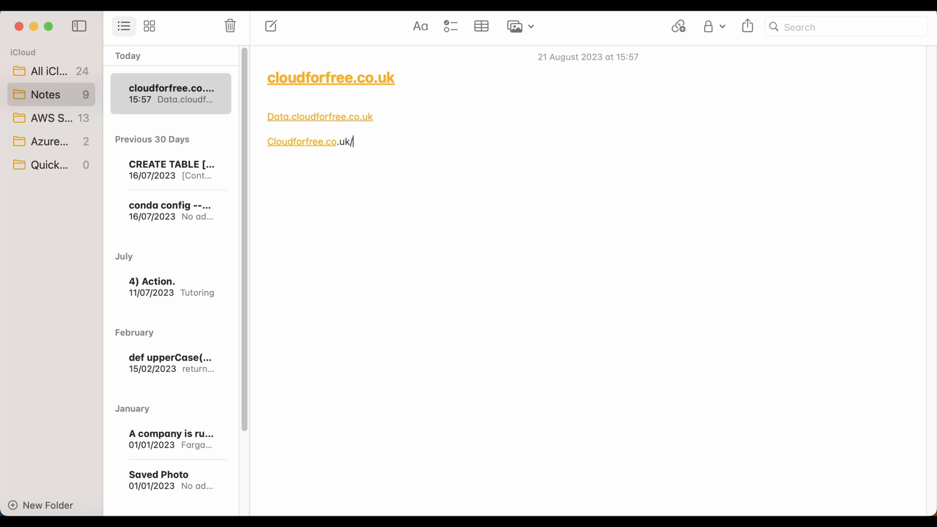
text(testapi)
key(Return)
drag(395, 145, 315, 104)
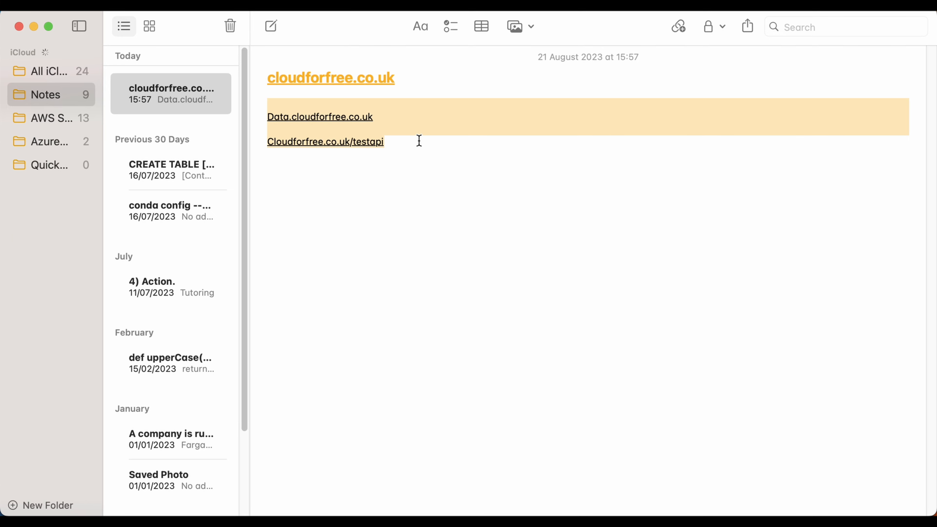
key(super+Tab)
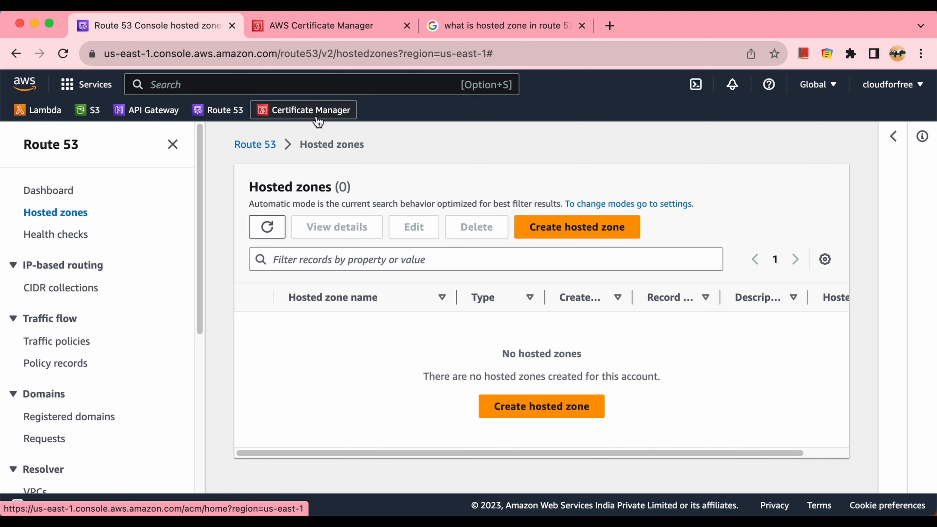
key(super+Tab)
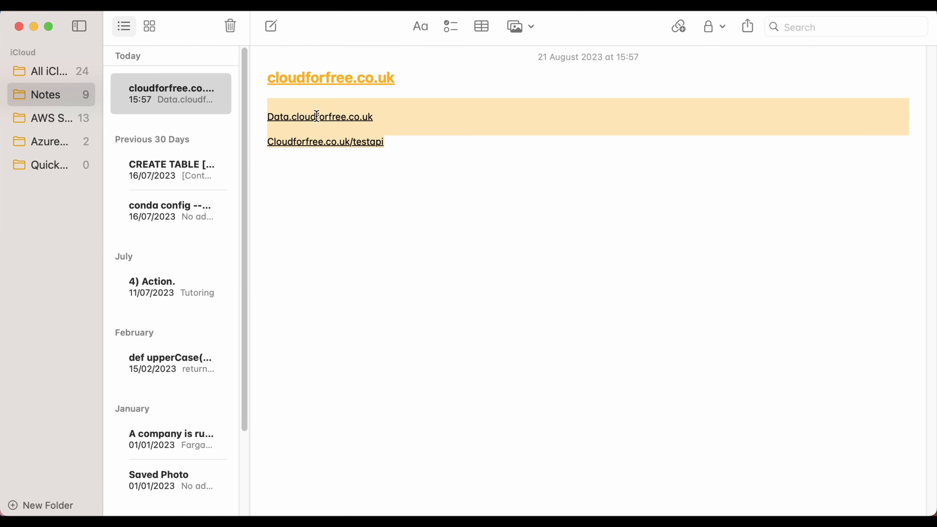
click(400, 144)
key(Return)
drag(400, 144, 267, 116)
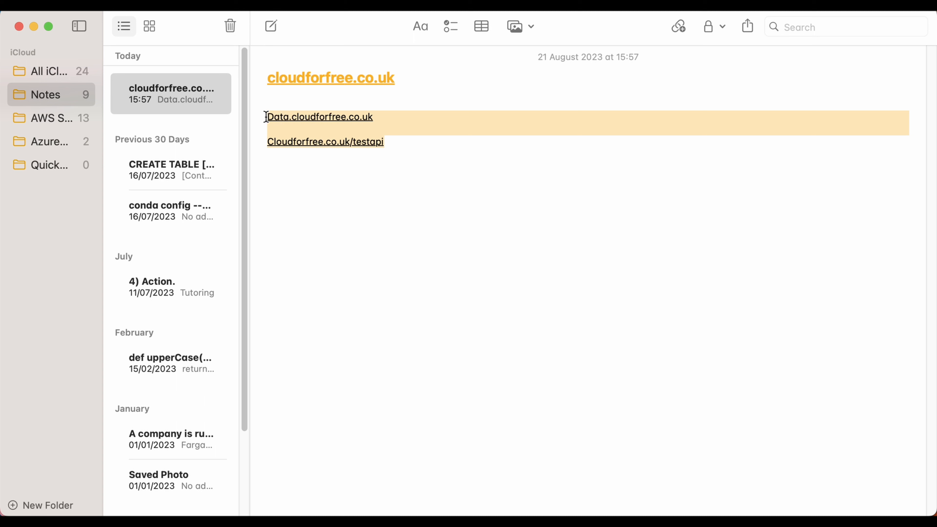
click(401, 144)
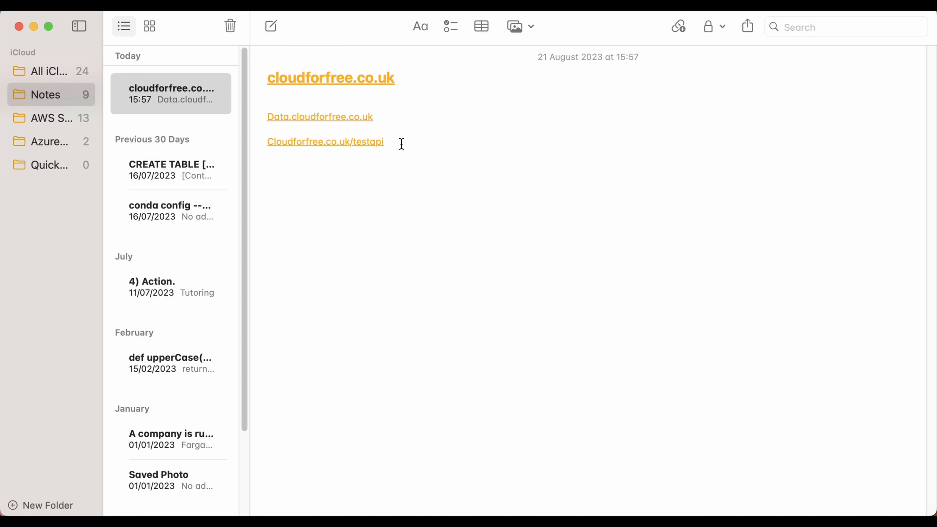
key(super+Tab)
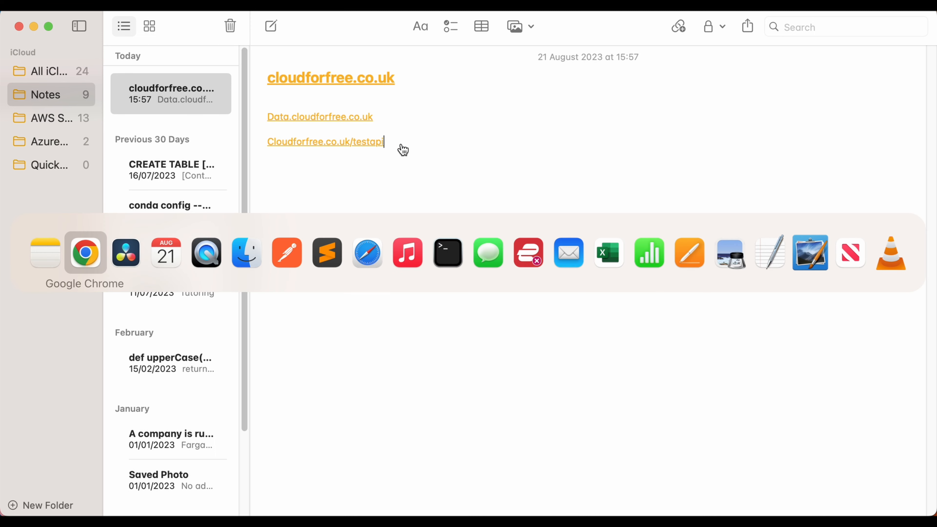
key(Escape)
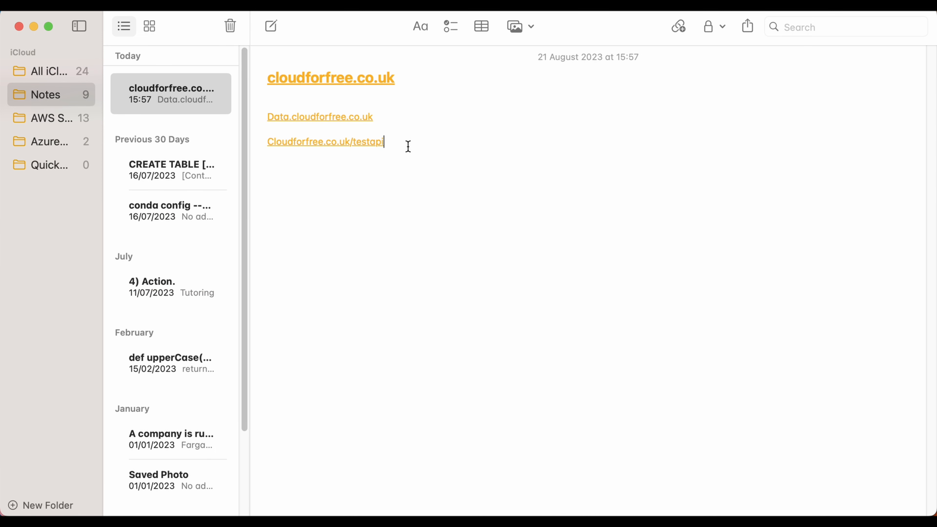
drag(408, 144, 257, 110)
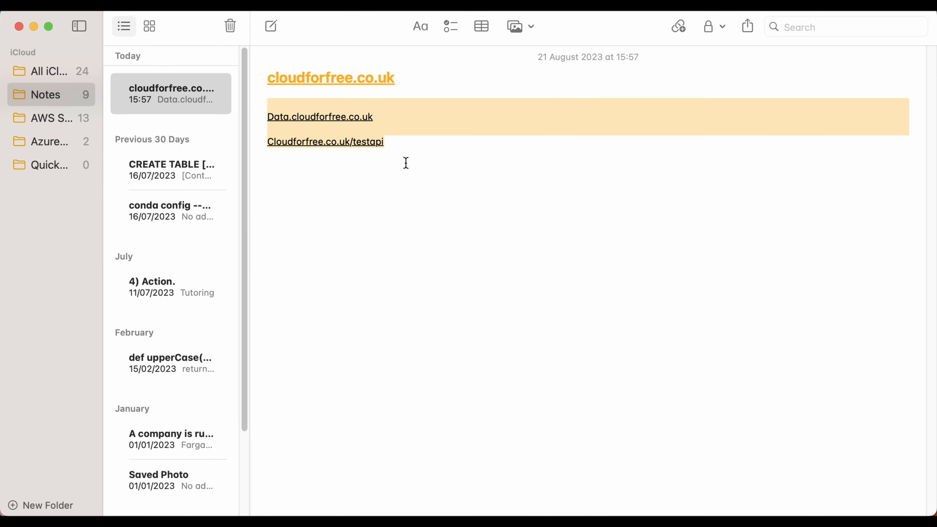
Step: Switch to Chrome and start creating a hosted zone with the domain name cloudforfree.co.uk
key(super+Tab)
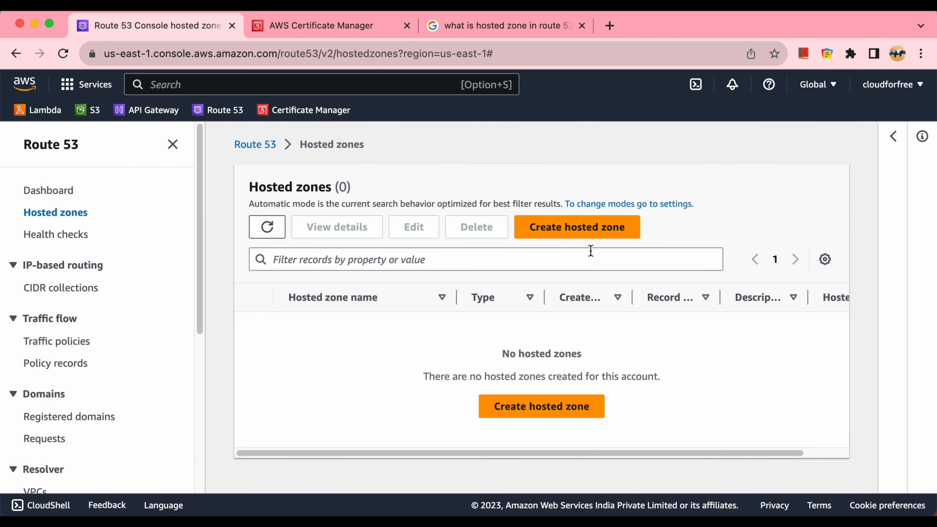
click(584, 233)
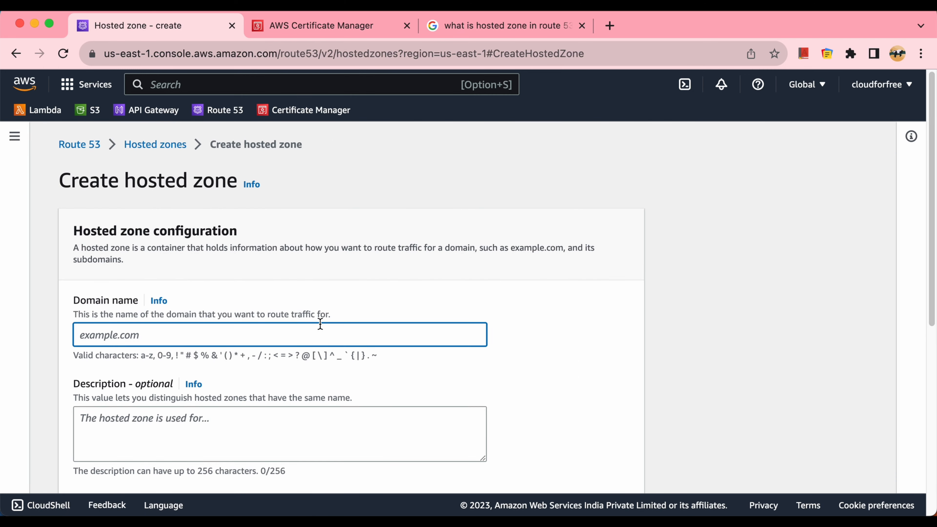
scroll(319, 325, down, 1)
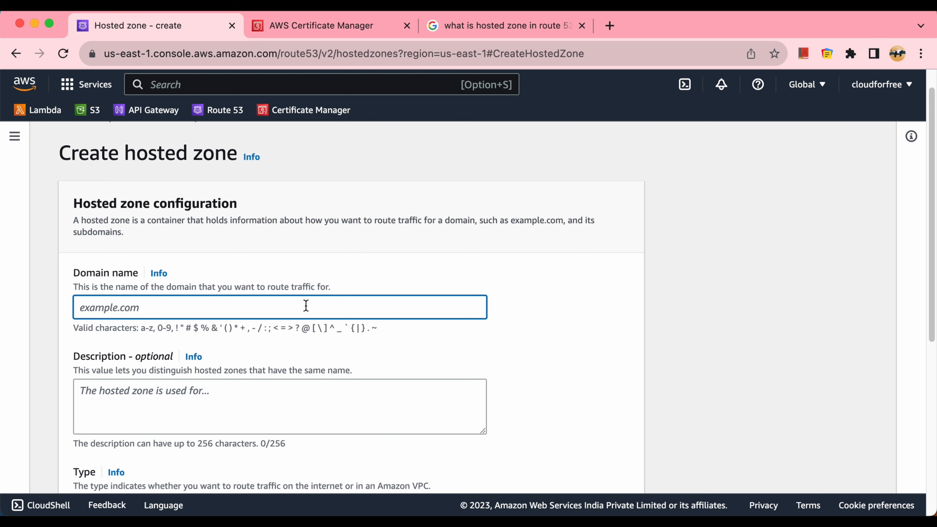
text(cloudforfree.co.uk)
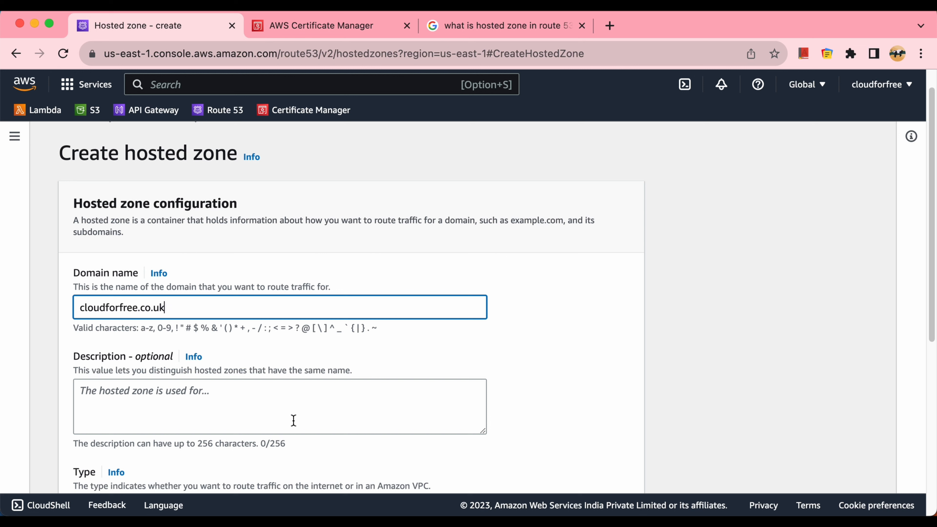
Step: Enter the hosted zone description "This hosted zone is to hold all DNS records for cloudforfree.co.uk DNS domain."
click(271, 404)
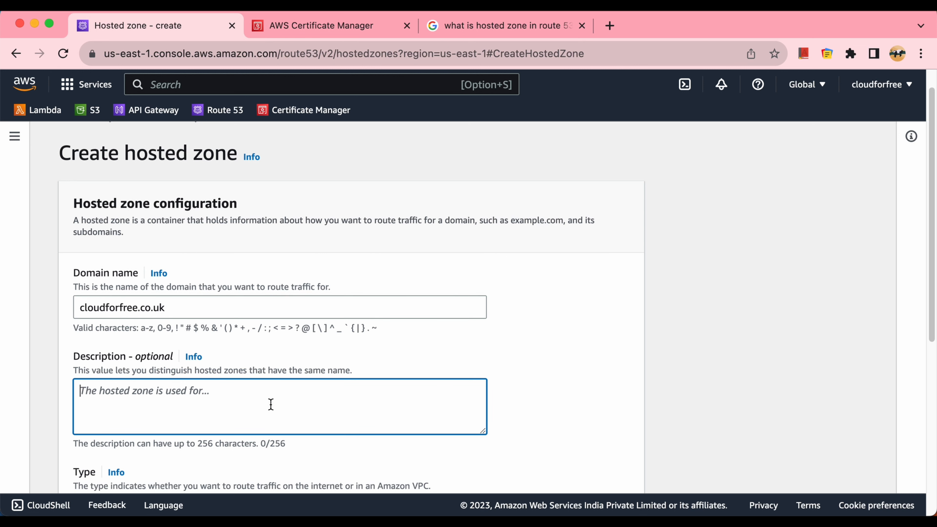
scroll(271, 405, down, 2)
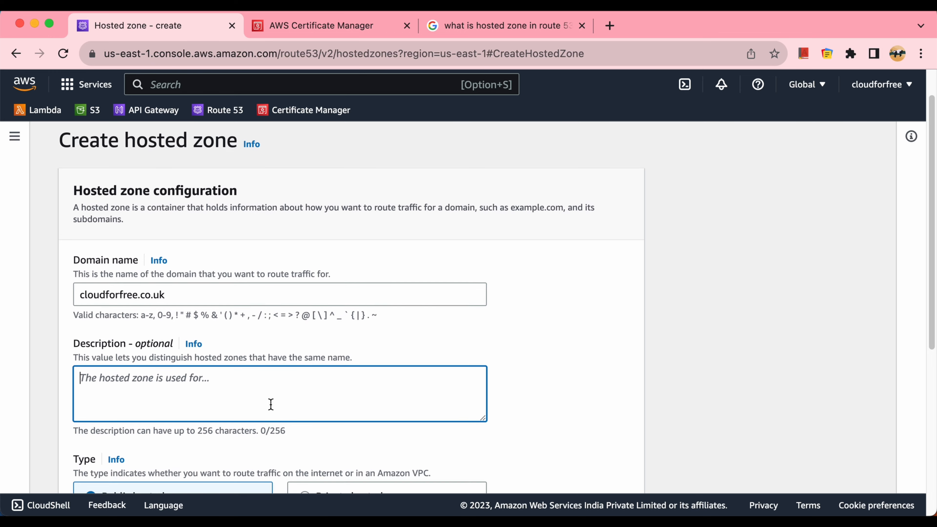
text(T)
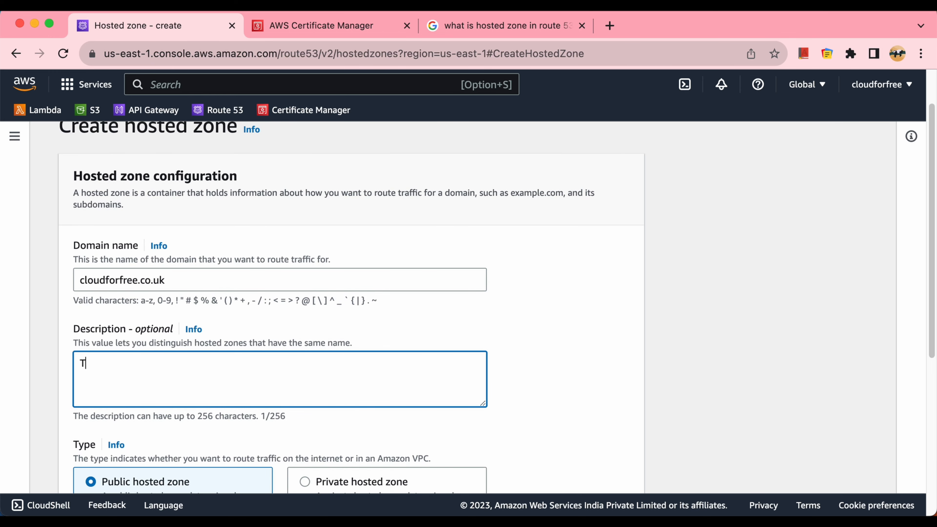
text(his hosted z)
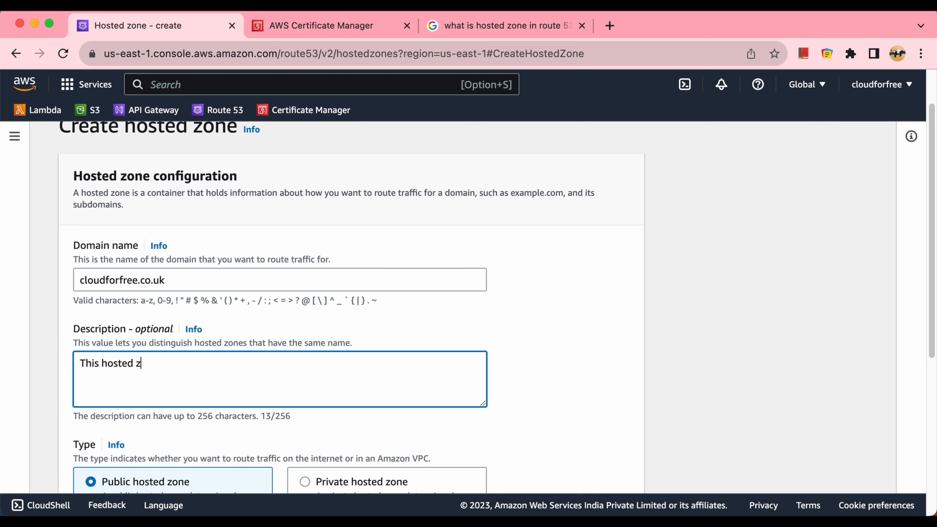
text(one is to hold all )
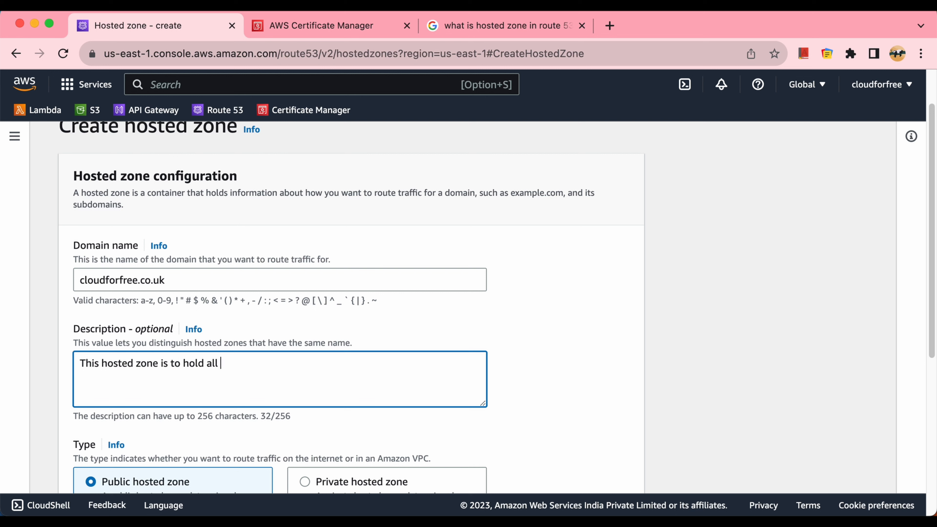
text(DNS records for c)
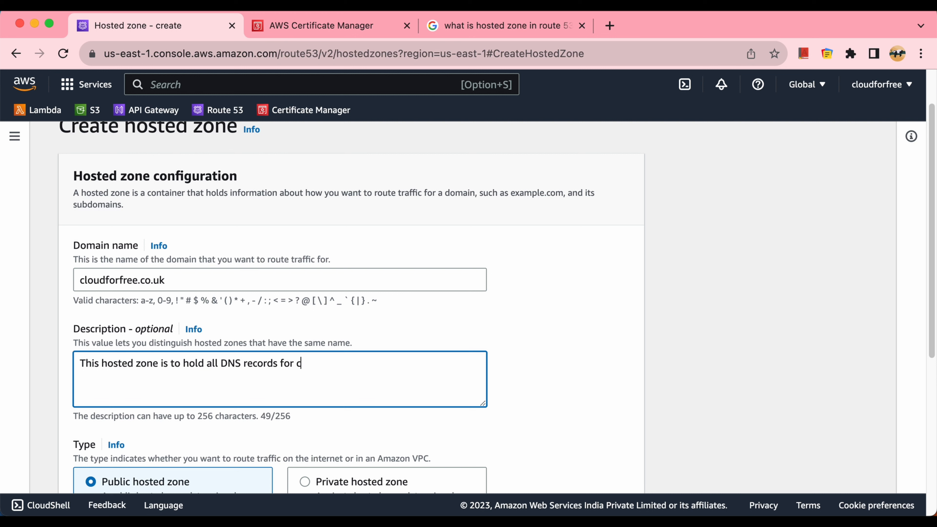
text(loudforfree.co)
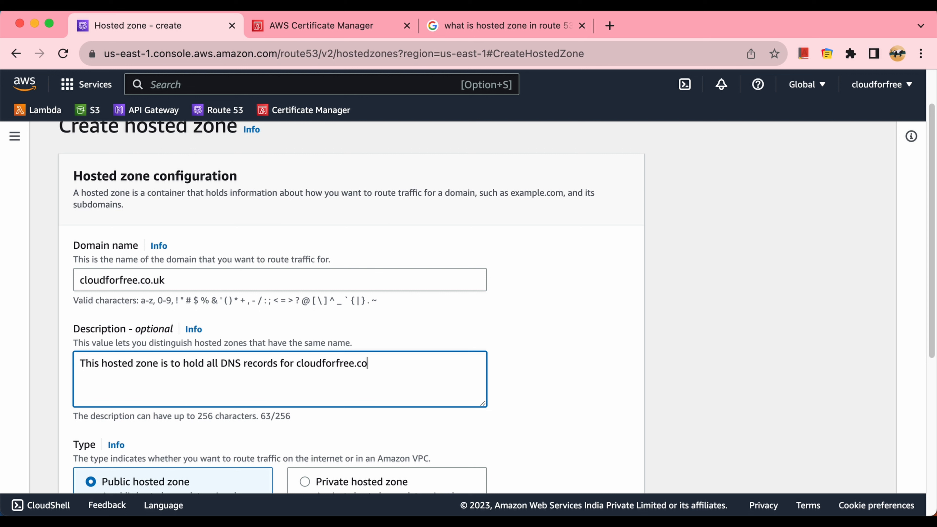
text(.uk DNS domain,)
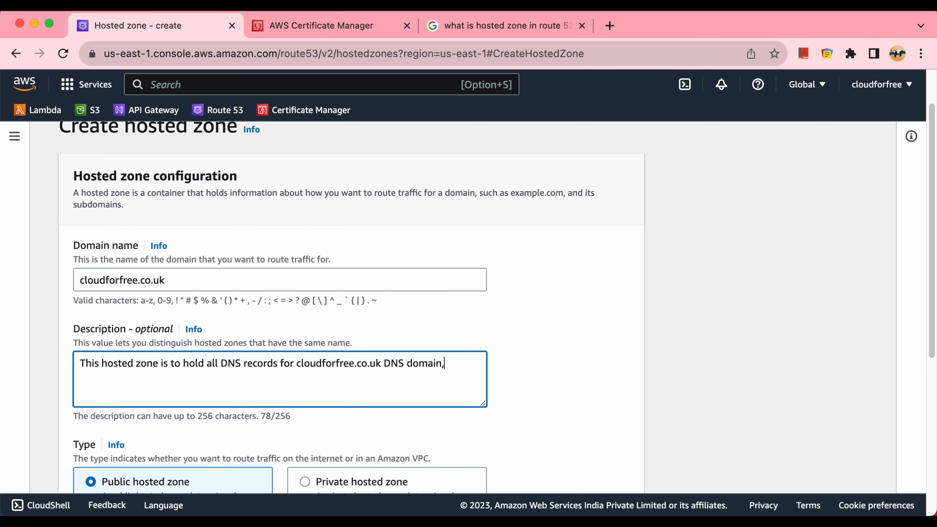
Step: Create the hosted zone with the Public hosted zone type and no tags, and close the record details pane
scroll(304, 354, down, 7)
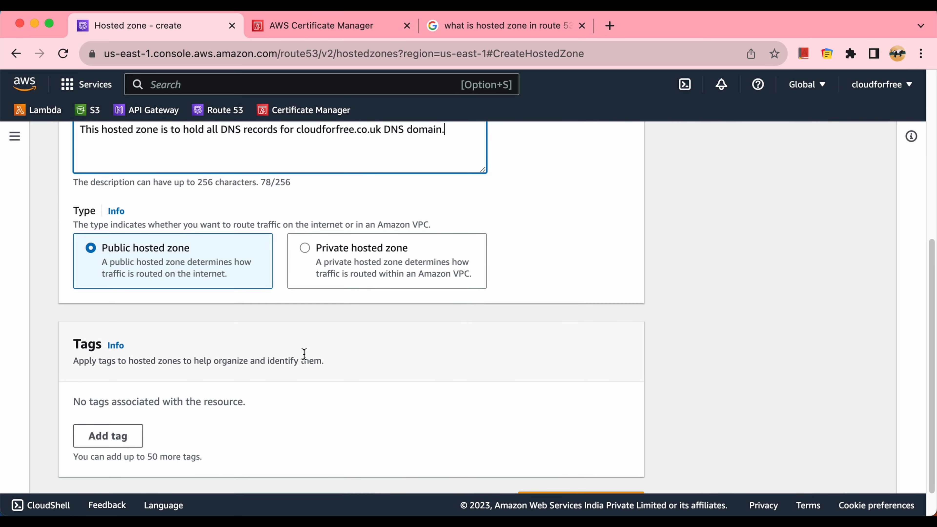
click(580, 474)
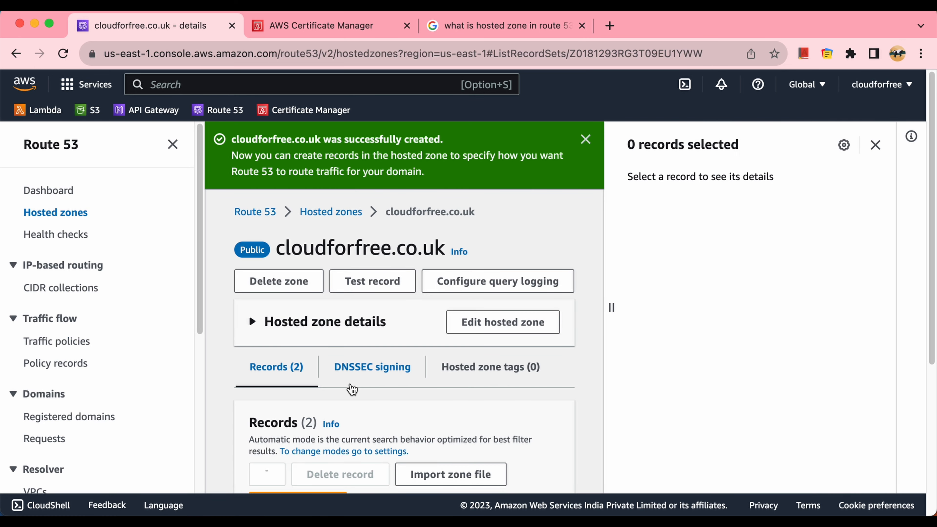
click(876, 145)
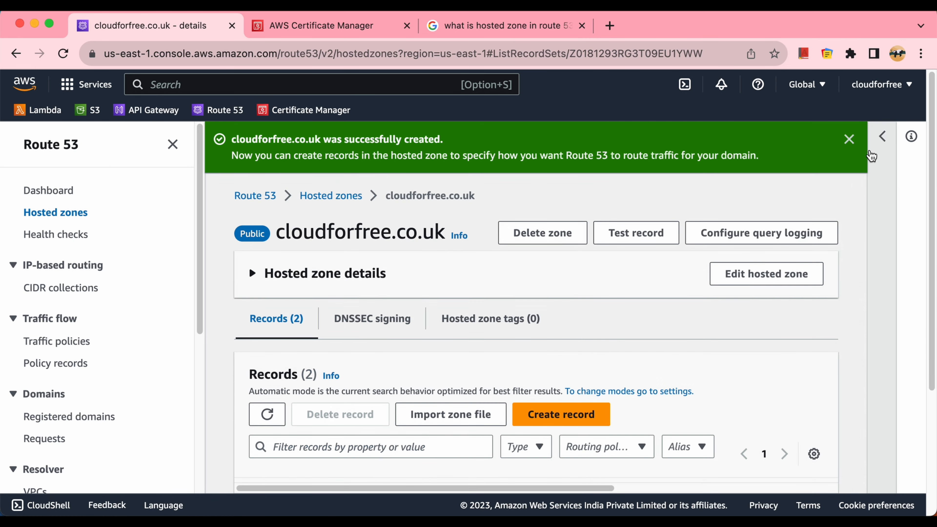
Step: Widen the Record name column of the new zone's records table and examine the record types and values
scroll(528, 362, down, 5)
scroll(527, 365, down, 1)
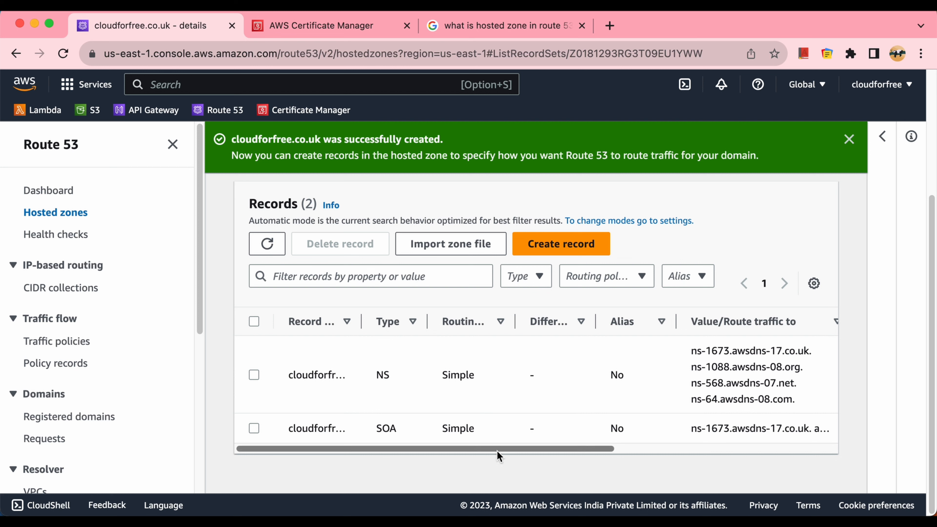
drag(361, 322, 394, 322)
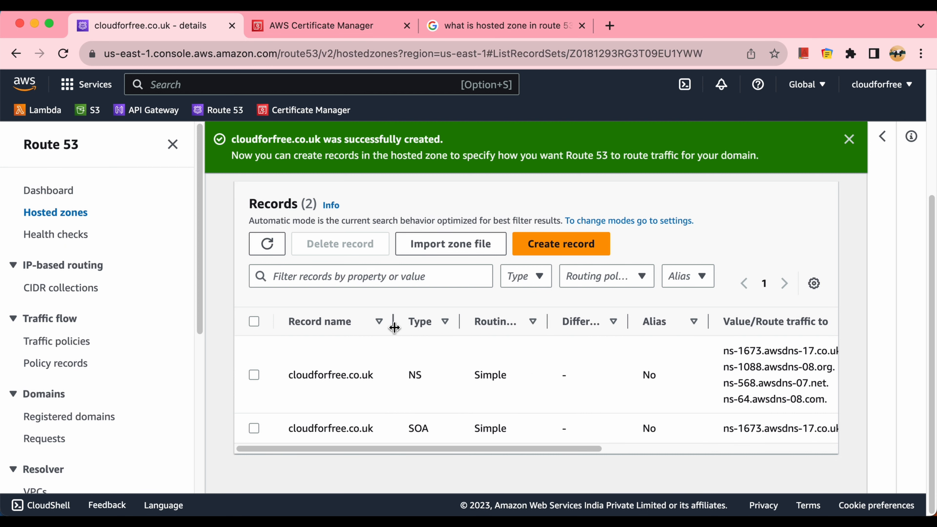
drag(462, 449, 479, 450)
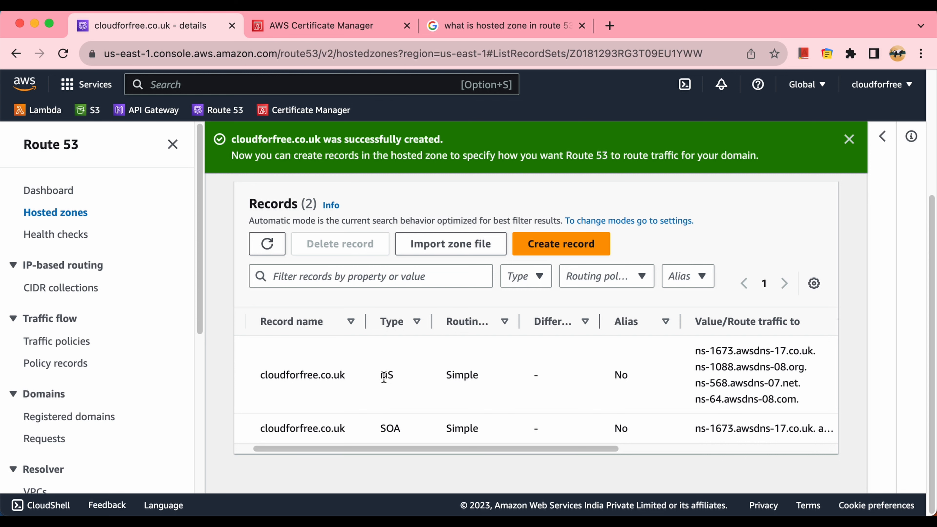
Step: Open the form for creating a record and look through the available record types, leaving the type at A
click(551, 242)
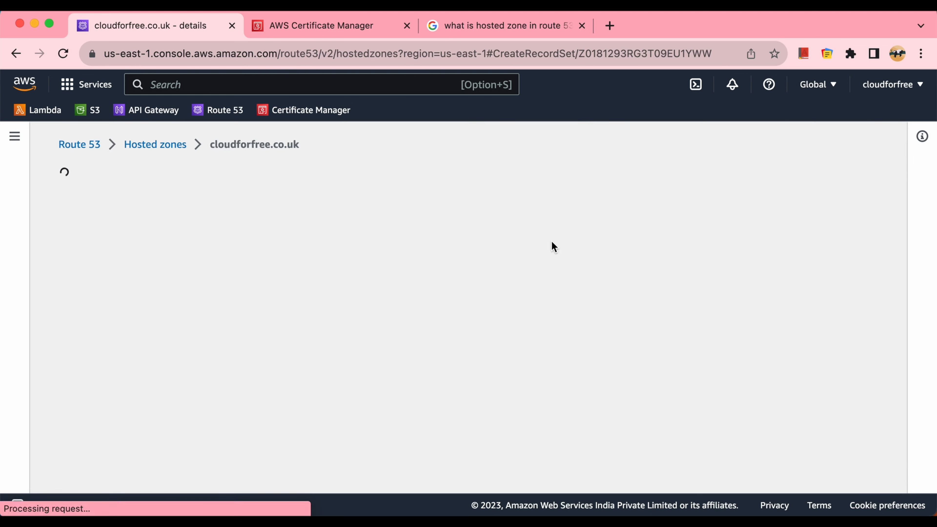
scroll(479, 337, down, 1)
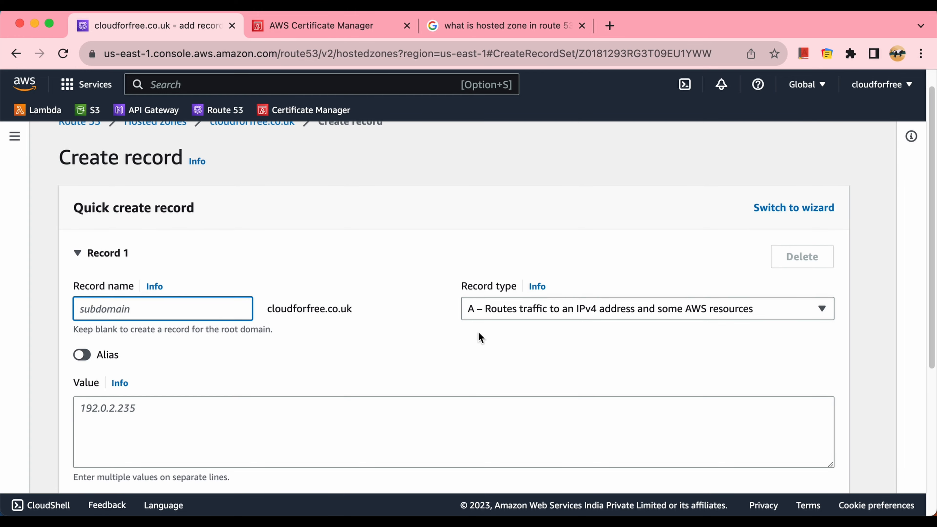
click(496, 310)
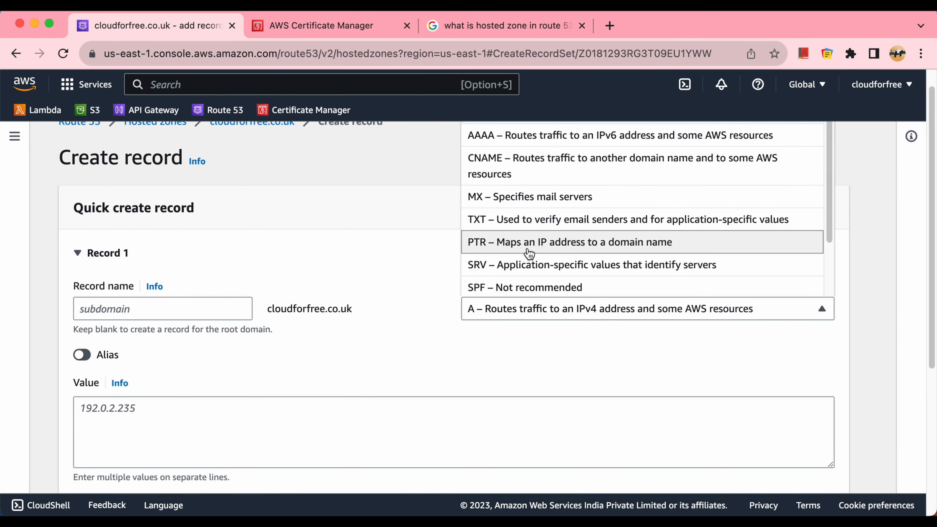
scroll(527, 253, down, 5)
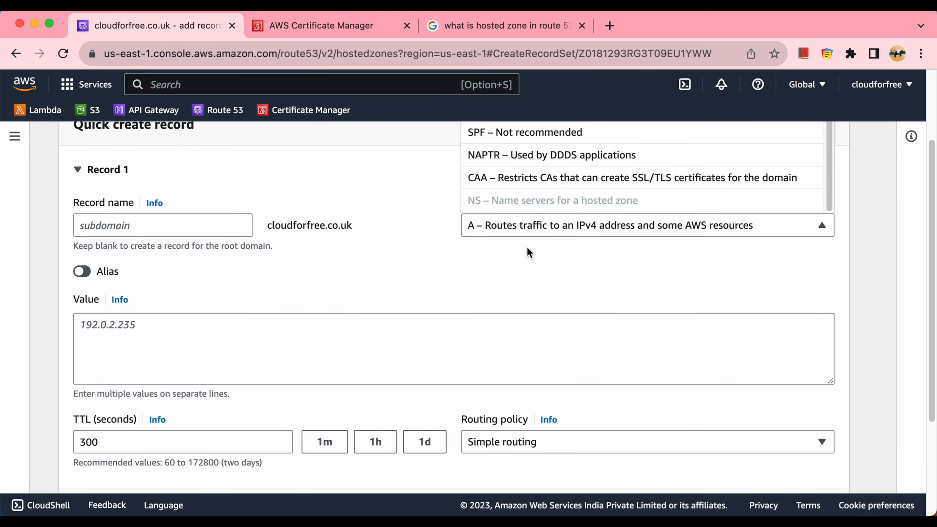
scroll(526, 215, down, 1)
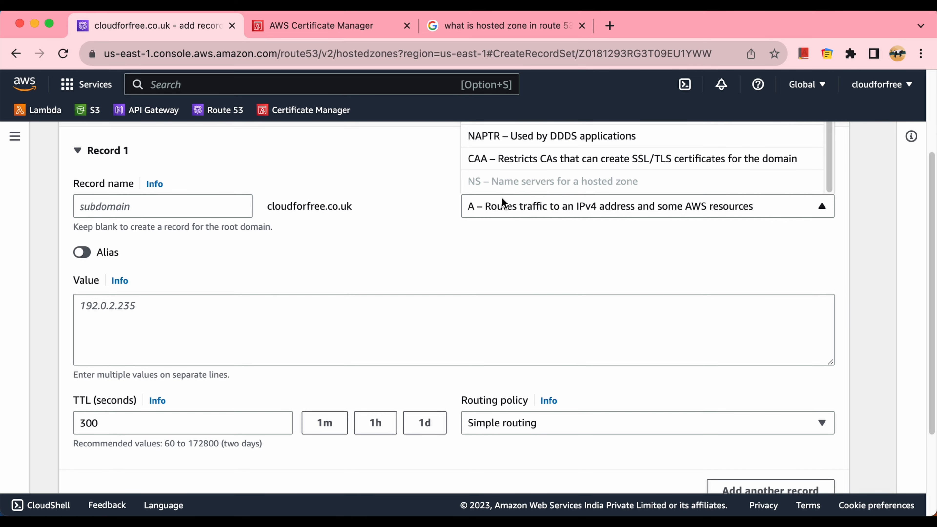
scroll(576, 208, up, 3)
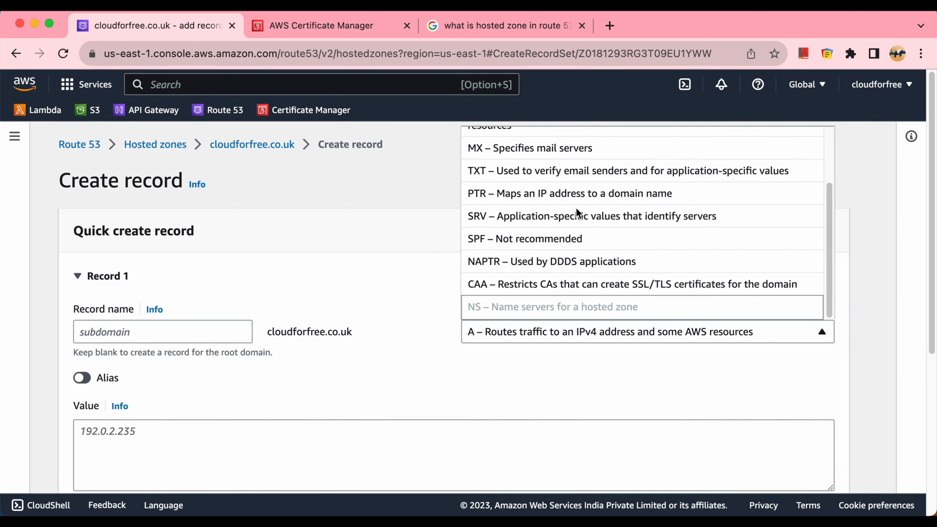
scroll(590, 206, up, 3)
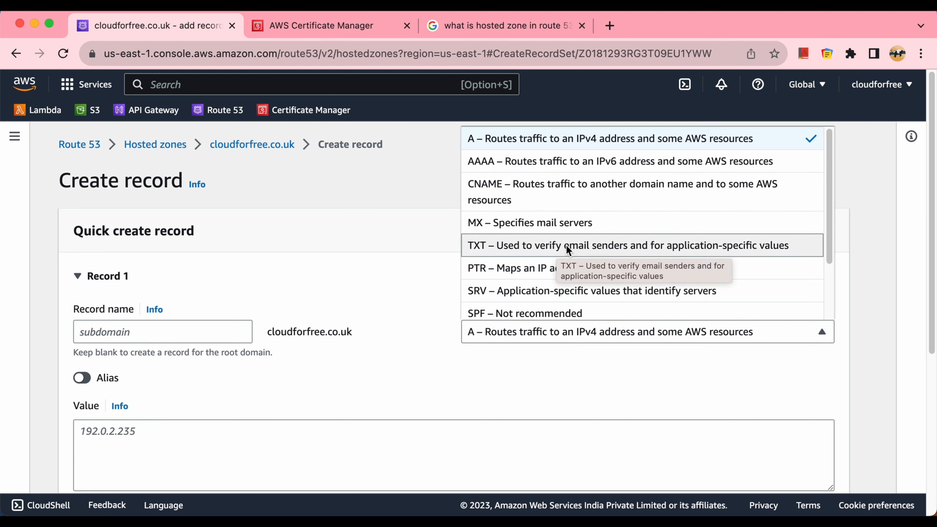
scroll(579, 272, down, 1)
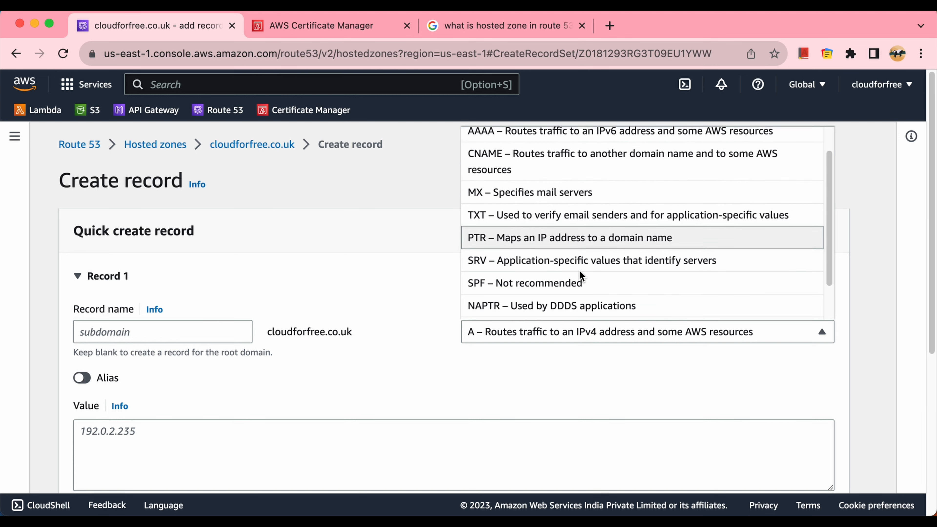
click(428, 351)
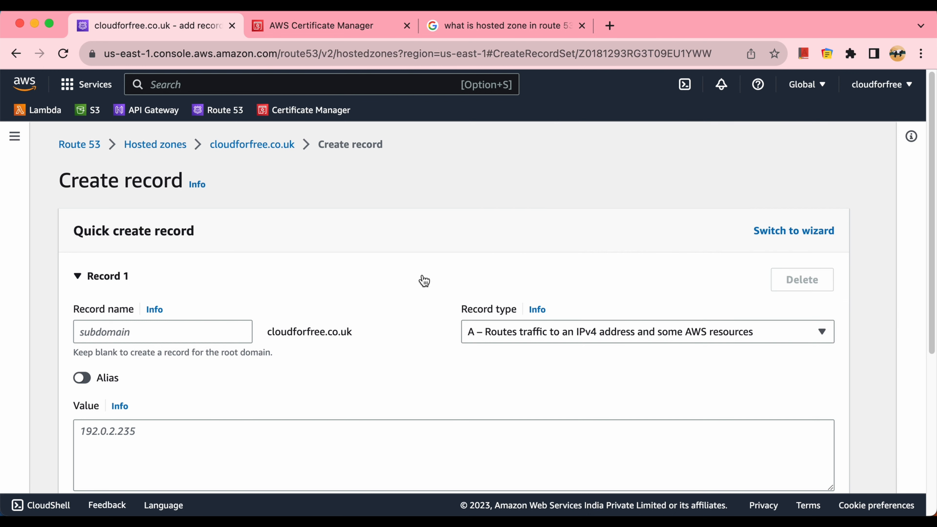
Step: Return to the cloudforfree.co.uk hosted zone without creating a record and widen the Record name column of its records table
click(267, 146)
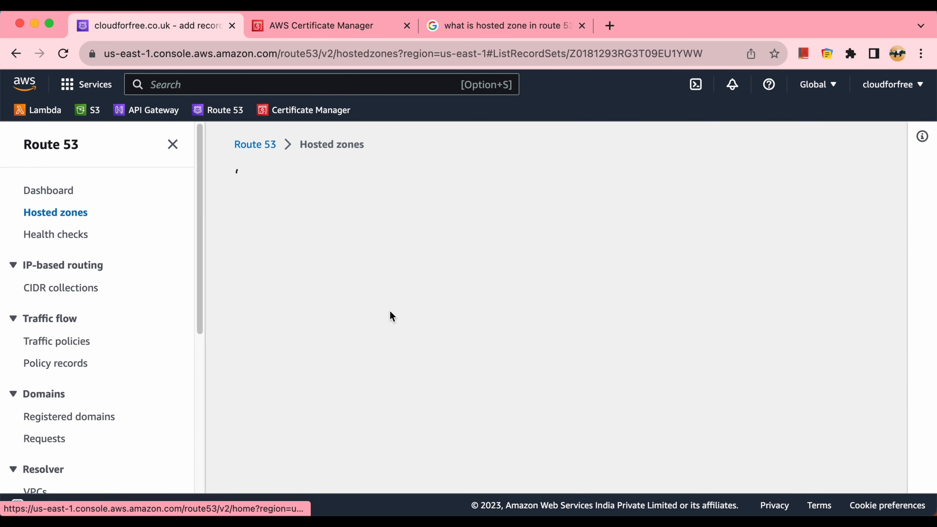
scroll(397, 302, down, 3)
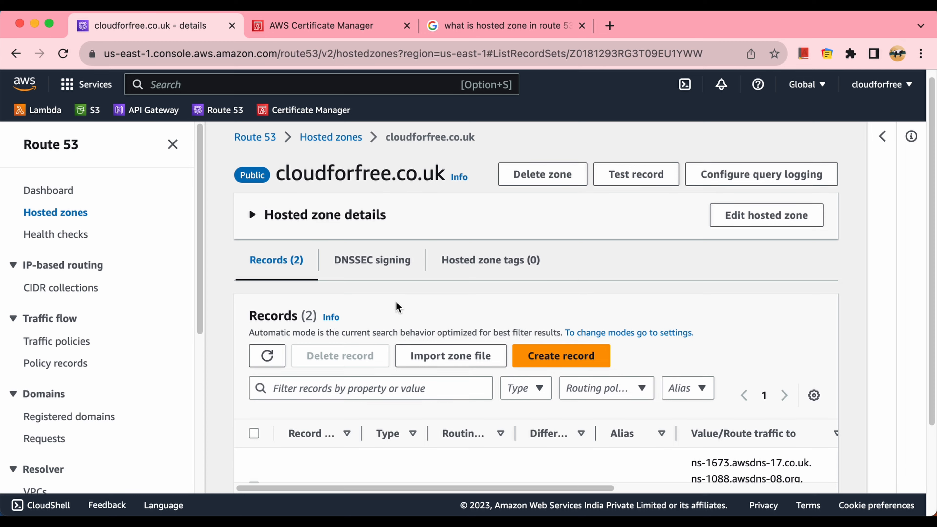
drag(362, 325, 469, 325)
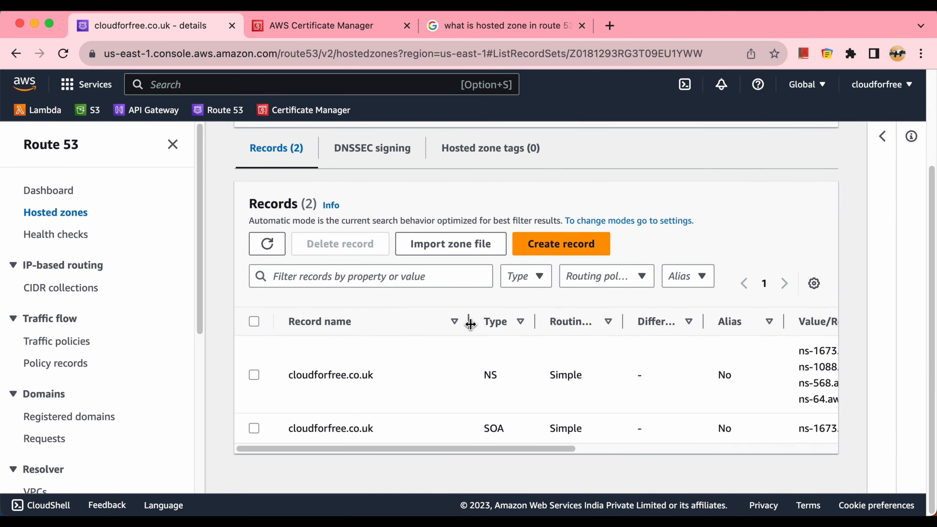
Step: Switch to Notes and highlight the example subdomain Data.cloudforfree.co.uk, and return to Chrome to highlight the hosted zone's record entries
key(super+Tab)
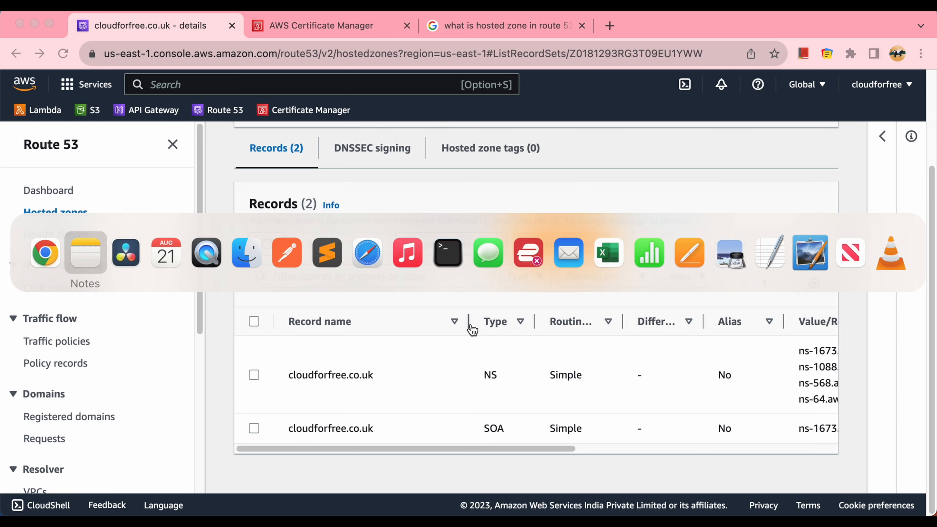
click(404, 143)
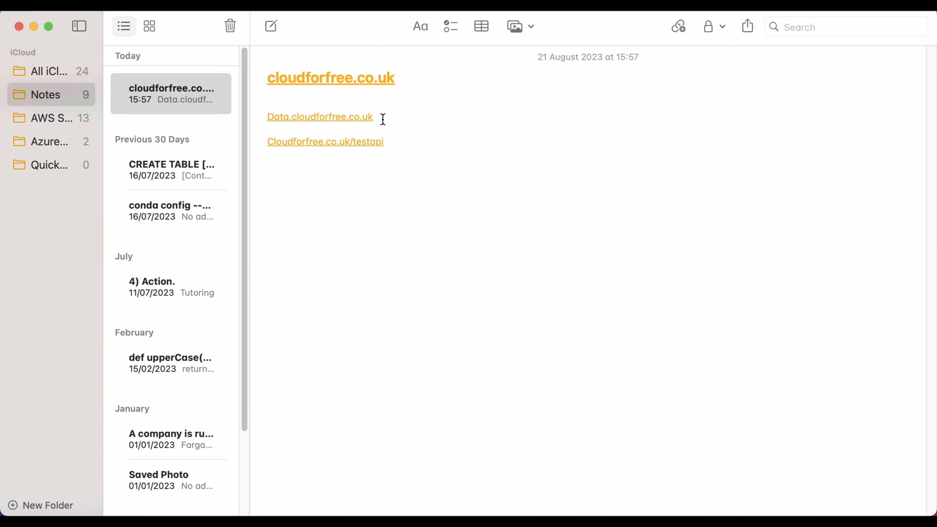
drag(374, 117, 264, 117)
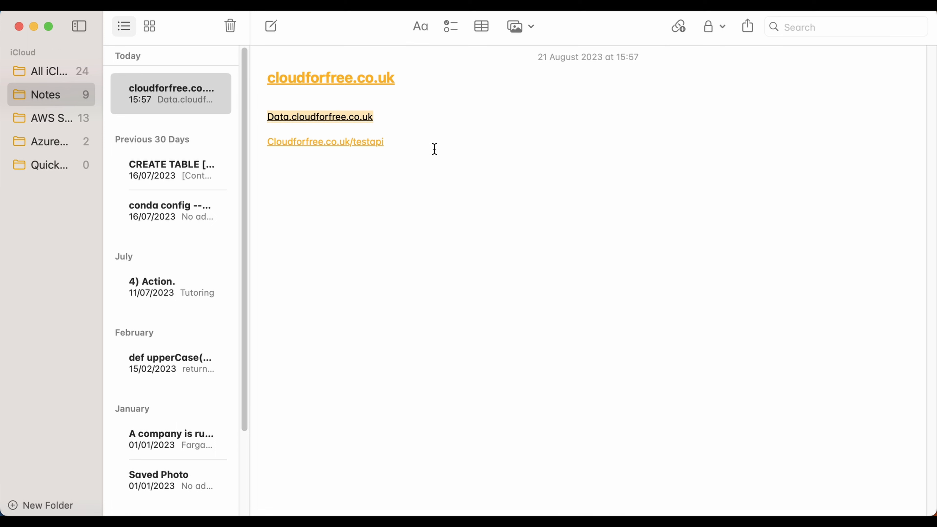
key(super+Tab)
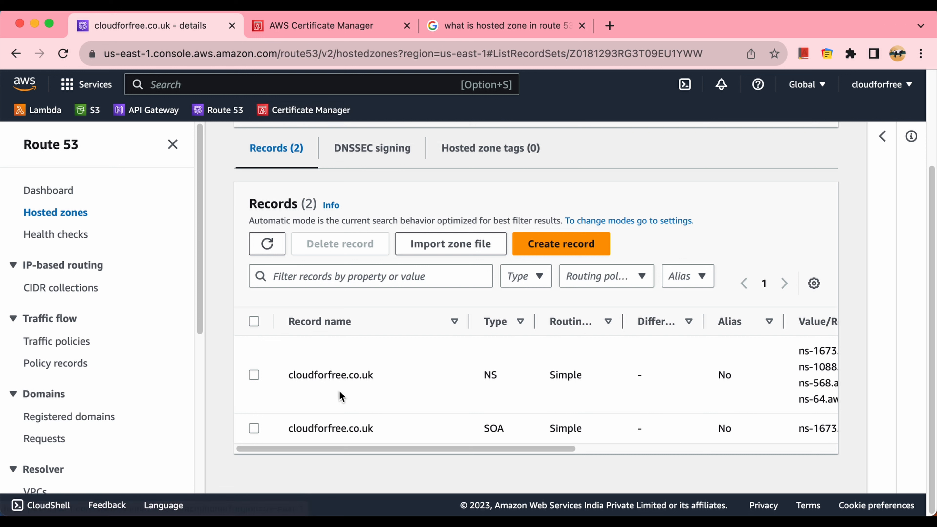
drag(379, 429, 311, 374)
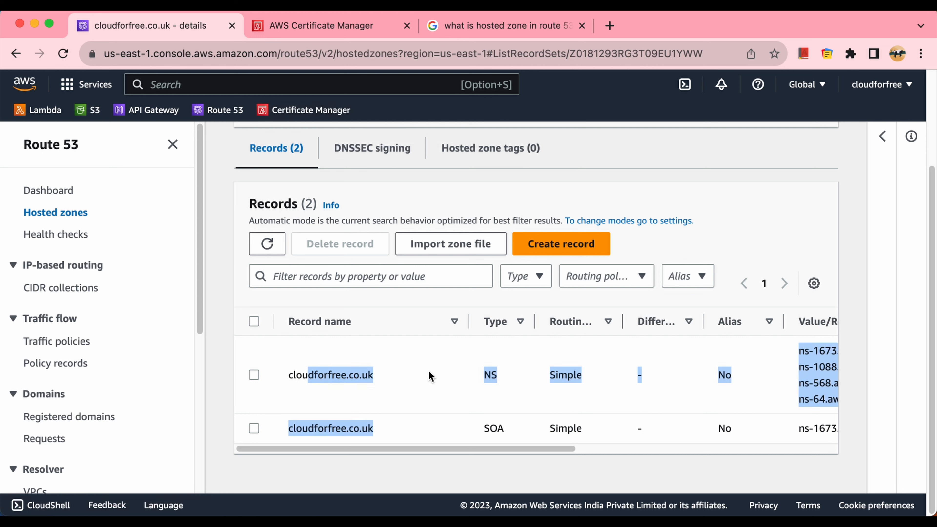